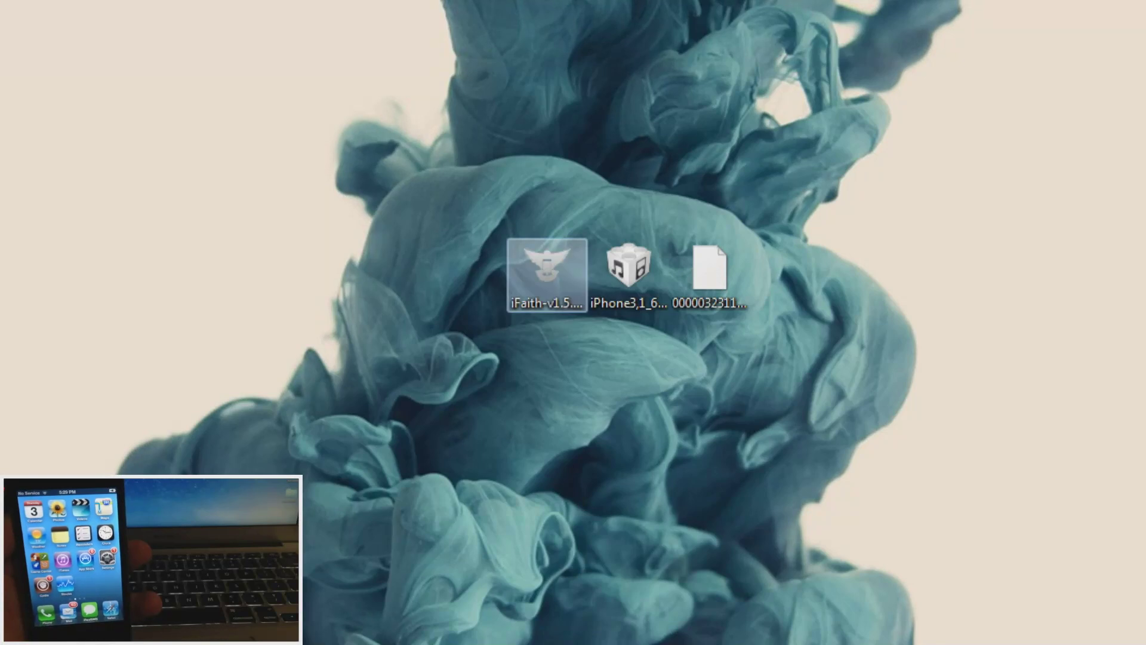
Step: Check the required desktop files: iFaith-v1.5.9.exe, iPhone3,1_6.1.3_10B329_Restore.ipsw and the saved iPhone 4 6.1.3 blobs file
double_click(547, 268)
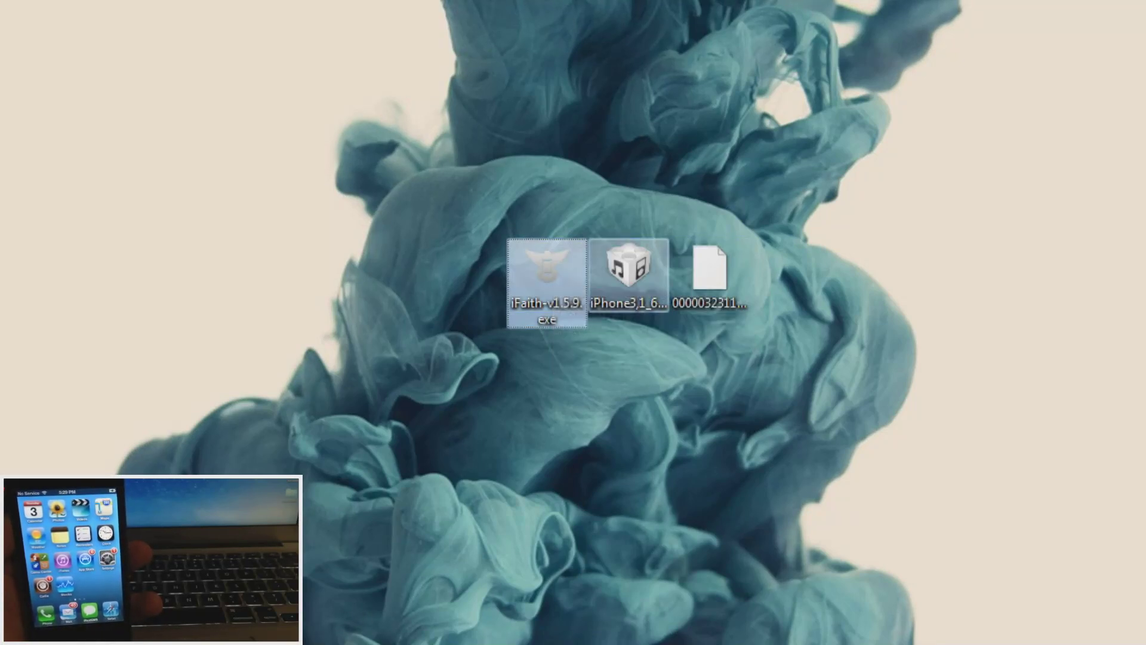
left_click(621, 272)
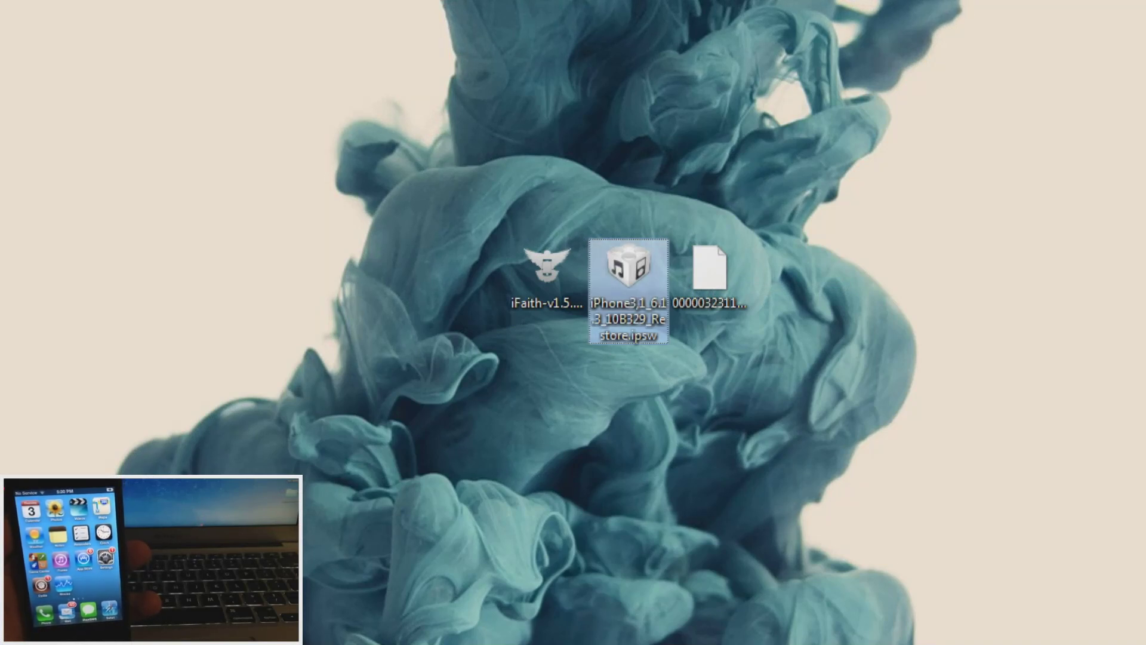
left_click(630, 394)
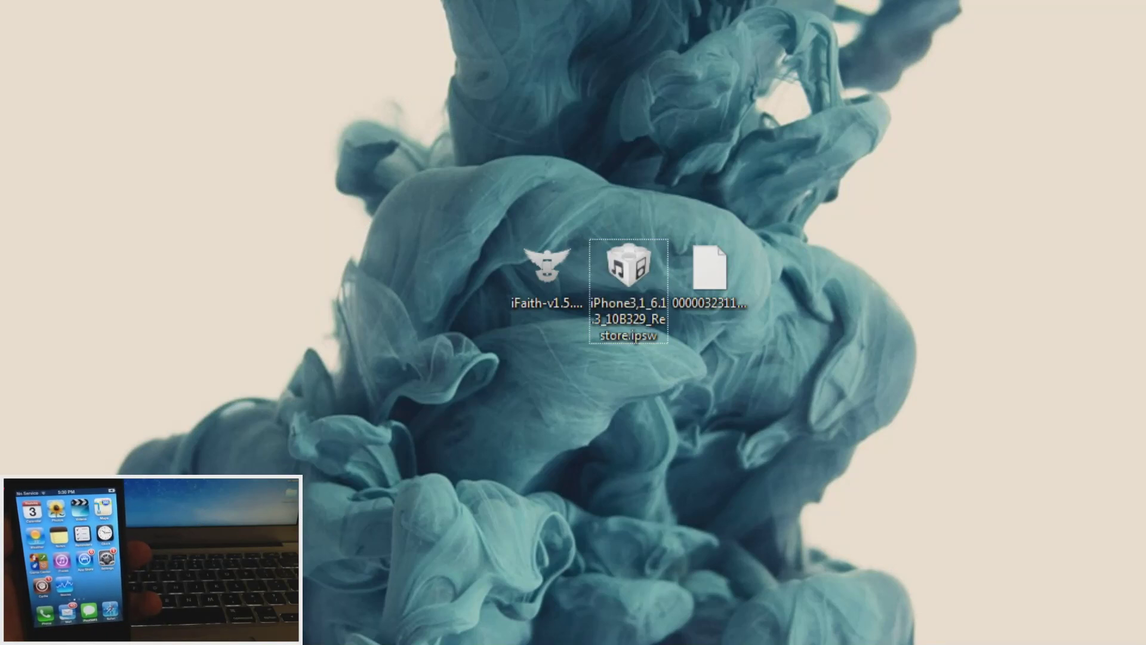
left_click(710, 272)
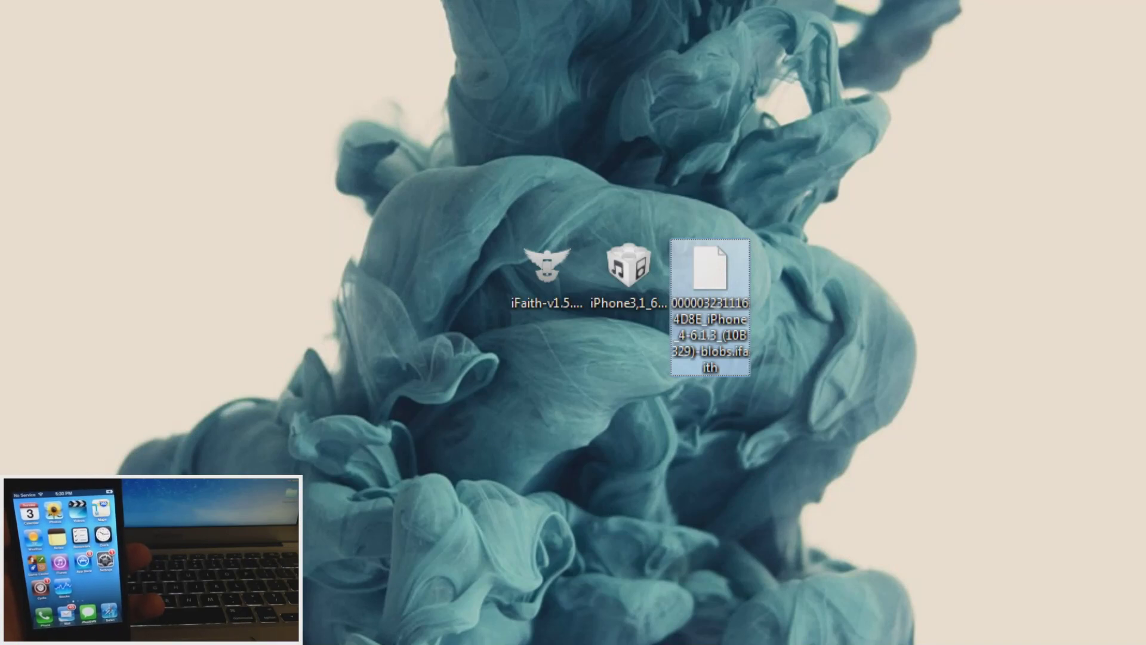
left_click(547, 275)
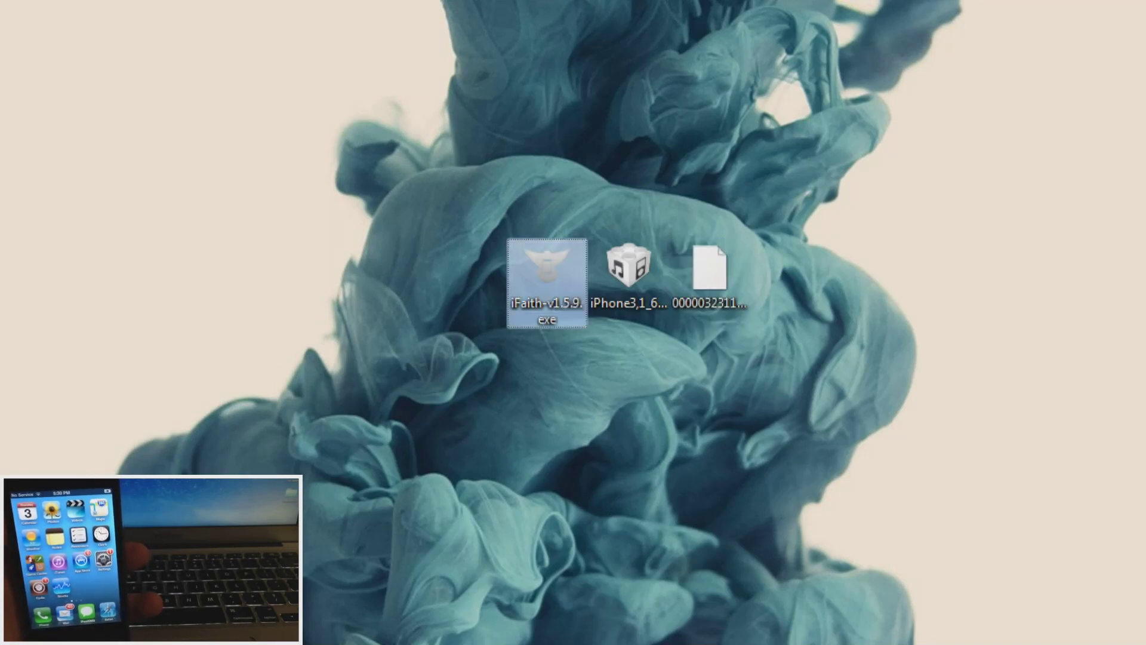
Step: Switch to iFaith, return to its main menu, accept the disclaimer and choose to build a signed IPSW with blobs
key("alt+Tab")
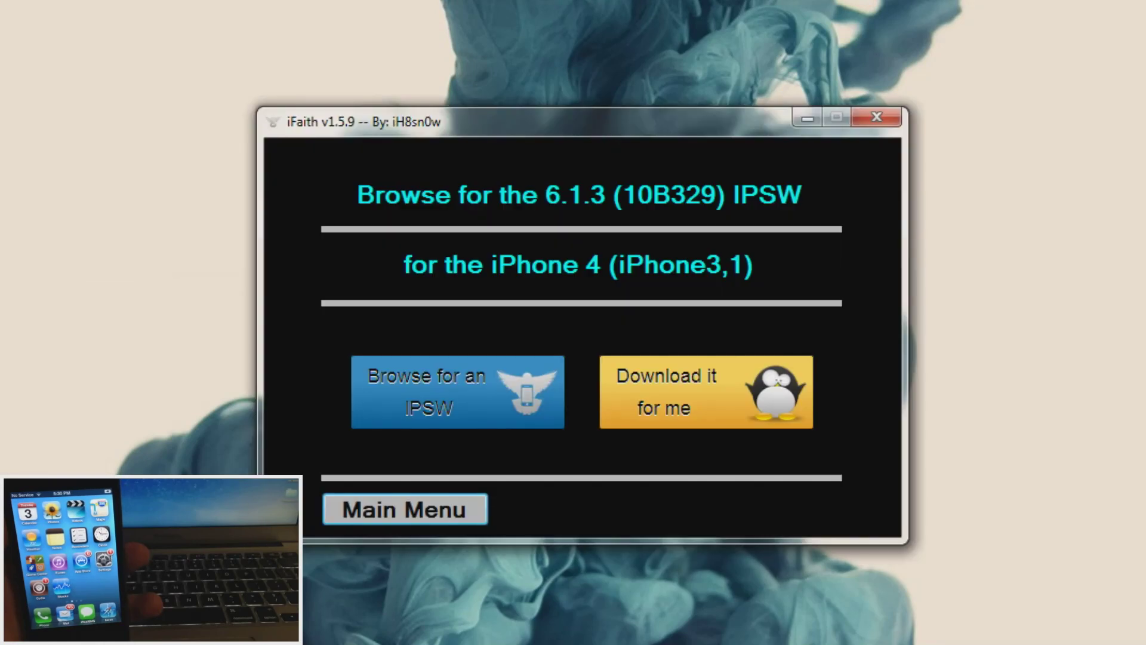
left_click(405, 509)
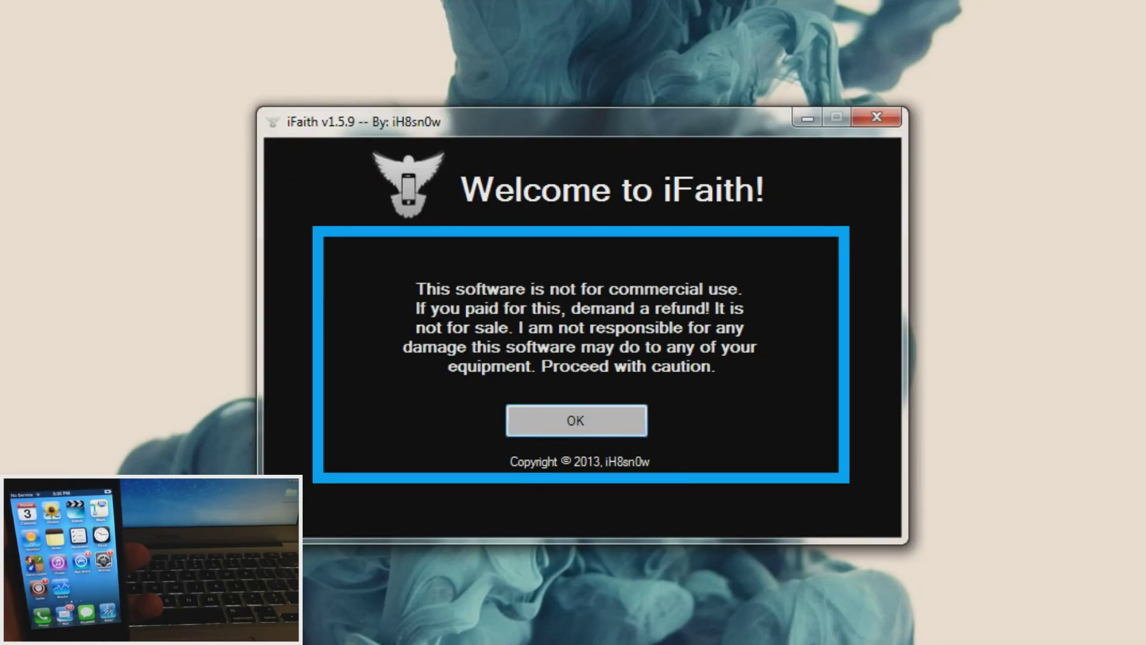
key("Return")
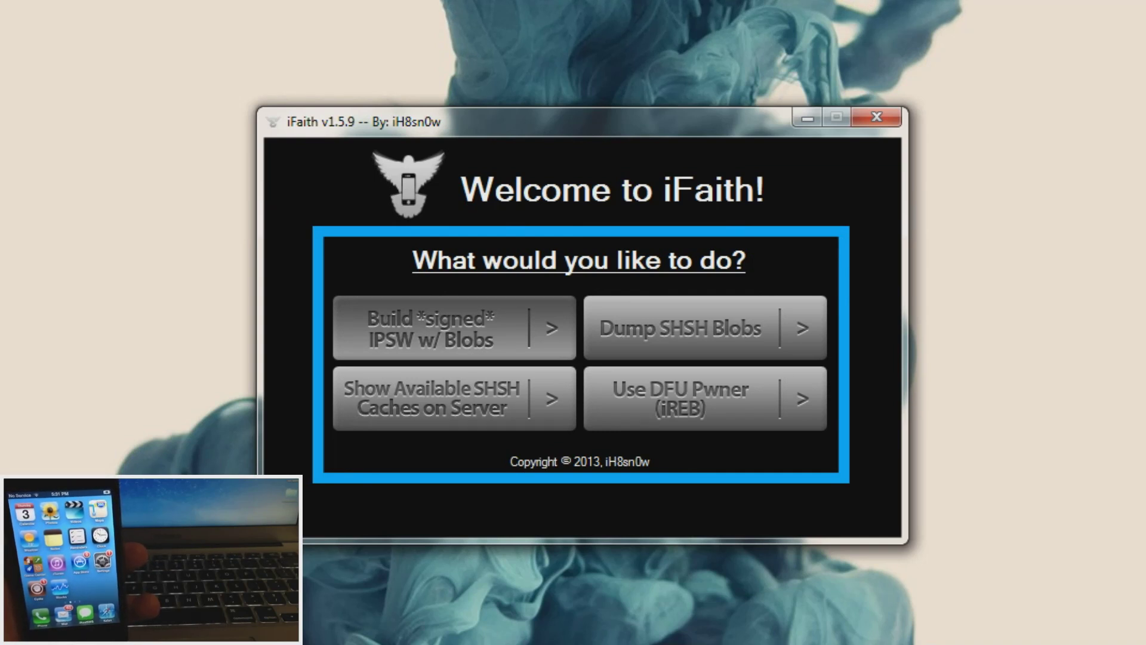
left_click(454, 327)
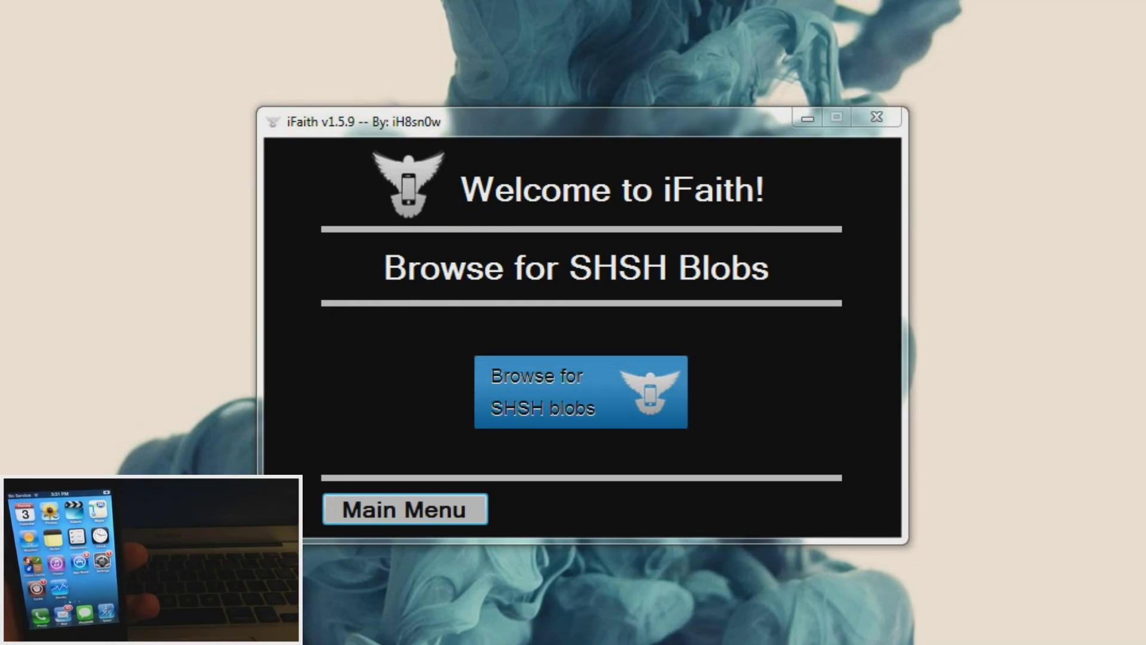
Step: Load the iPhone 4 6.1.3 (10B329) .ifaith SHSH blobs file from the desktop and acknowledge the validation
left_click(580, 391)
left_click_drag(412, 84, 603, 74)
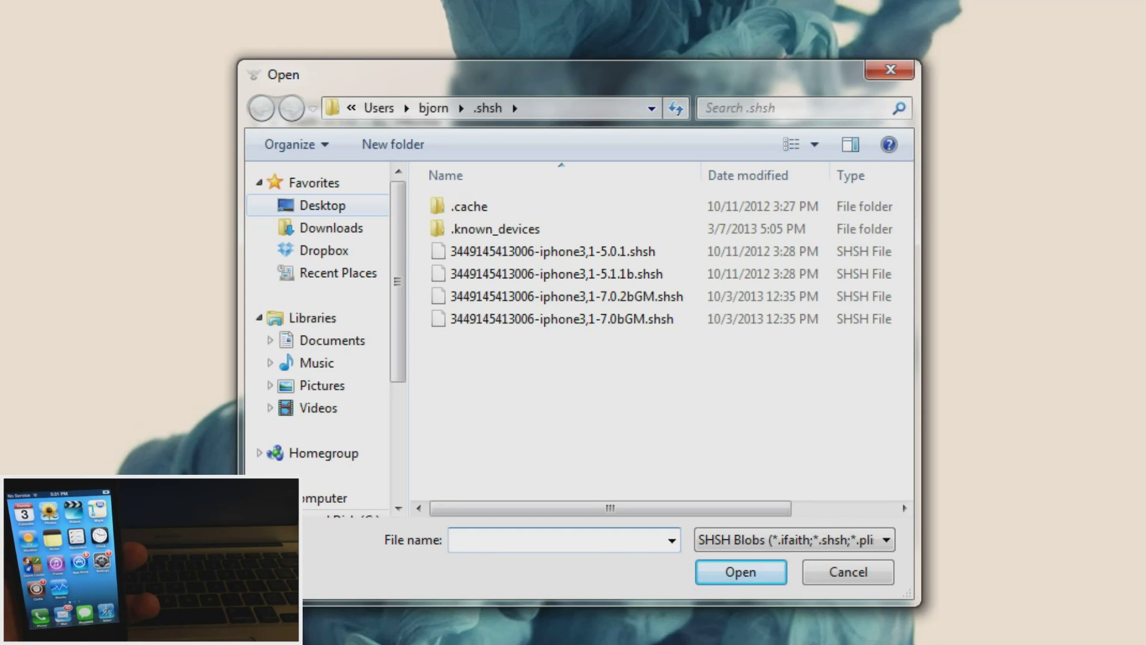
left_click(322, 206)
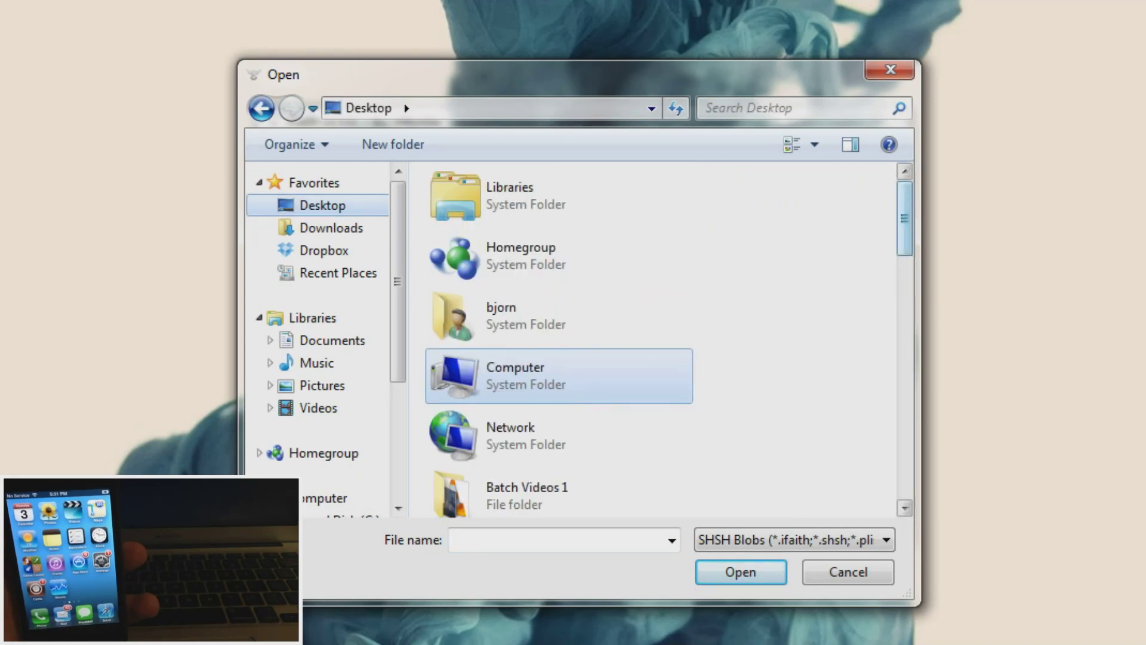
left_click_drag(904, 214, 904, 463)
left_click(559, 429)
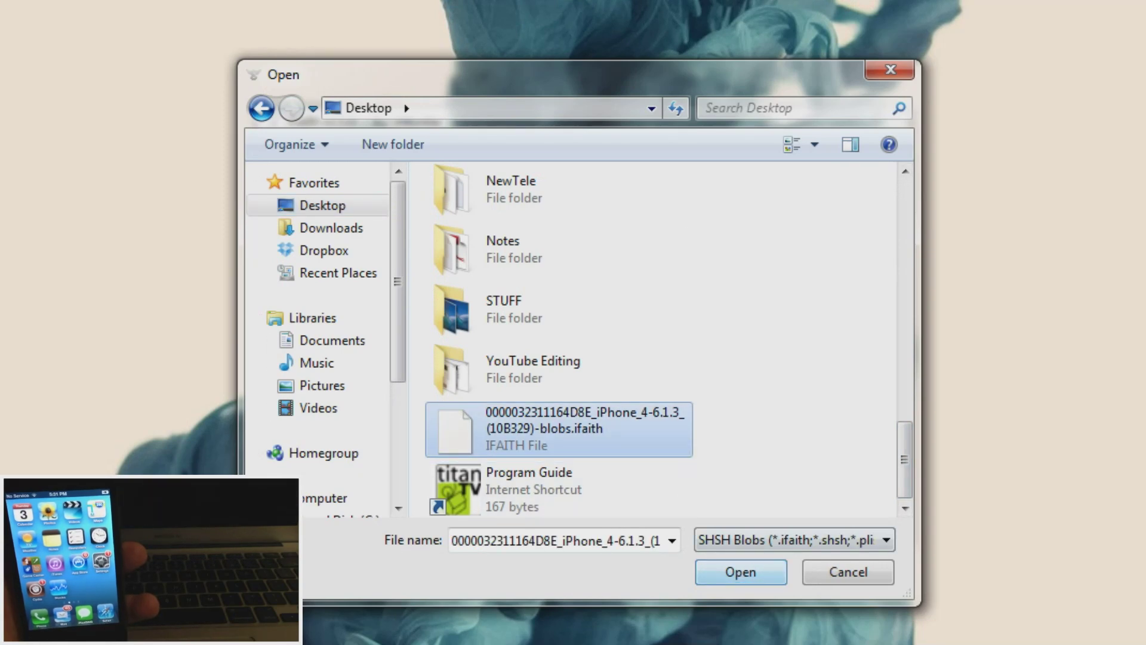
key("Return")
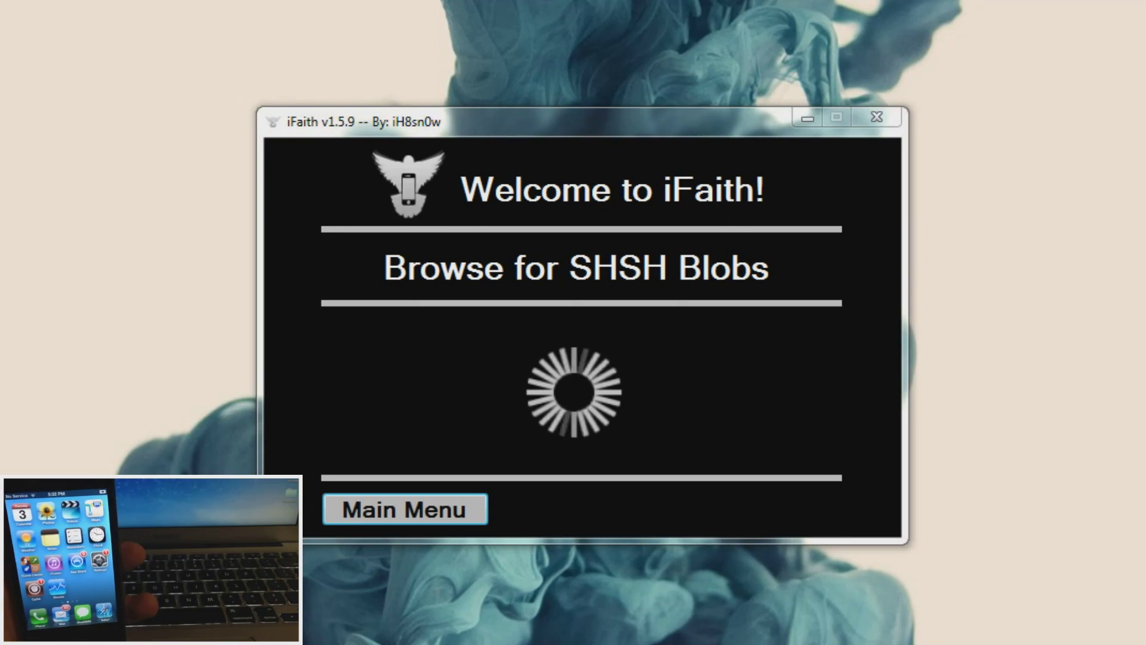
left_click_drag(420, 311, 560, 266)
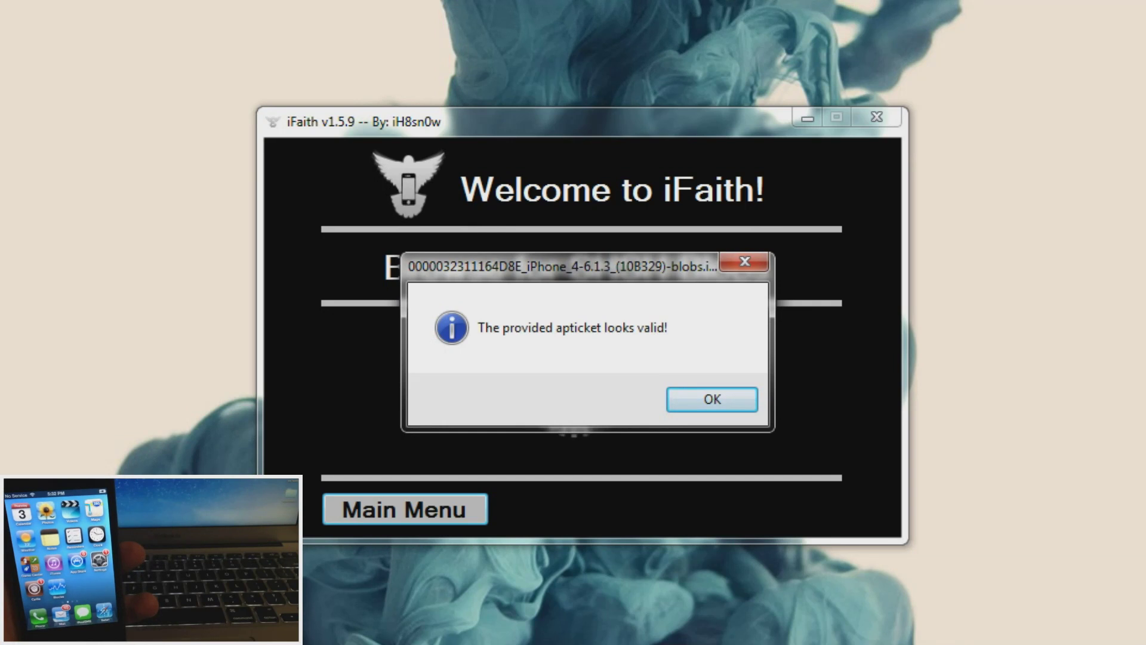
key("Return")
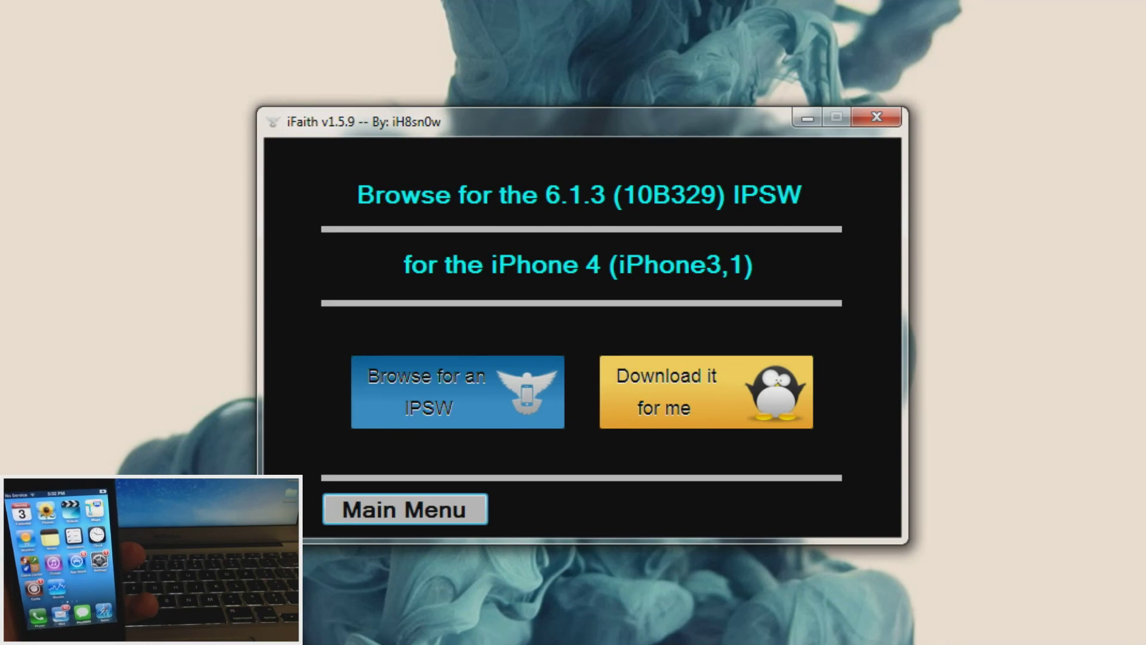
Step: Load the iPhone3,1_6.1.3_10B329_Restore.ipsw firmware file from the desktop as the base IPSW
left_click(469, 389)
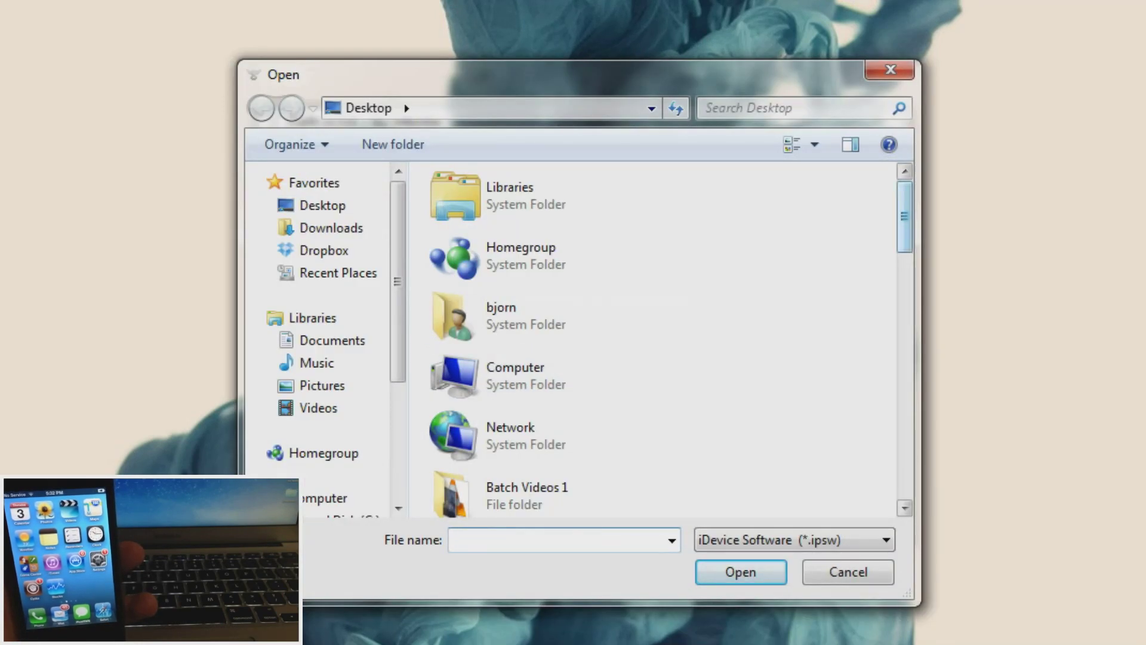
scroll(597, 370, "down", 10)
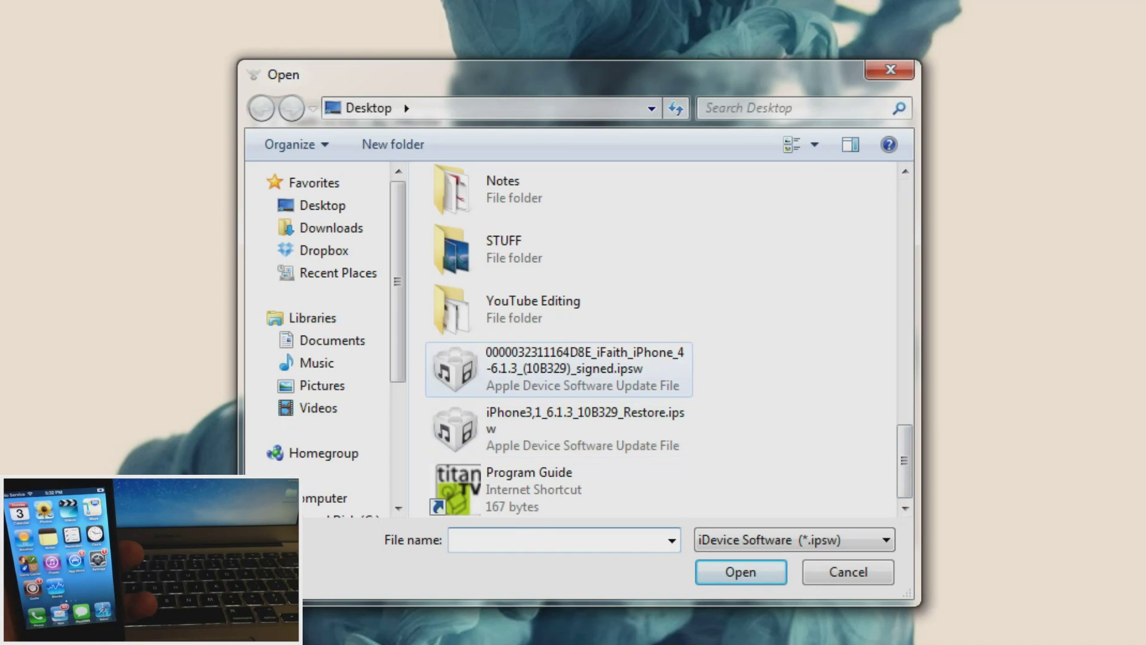
left_click(559, 429)
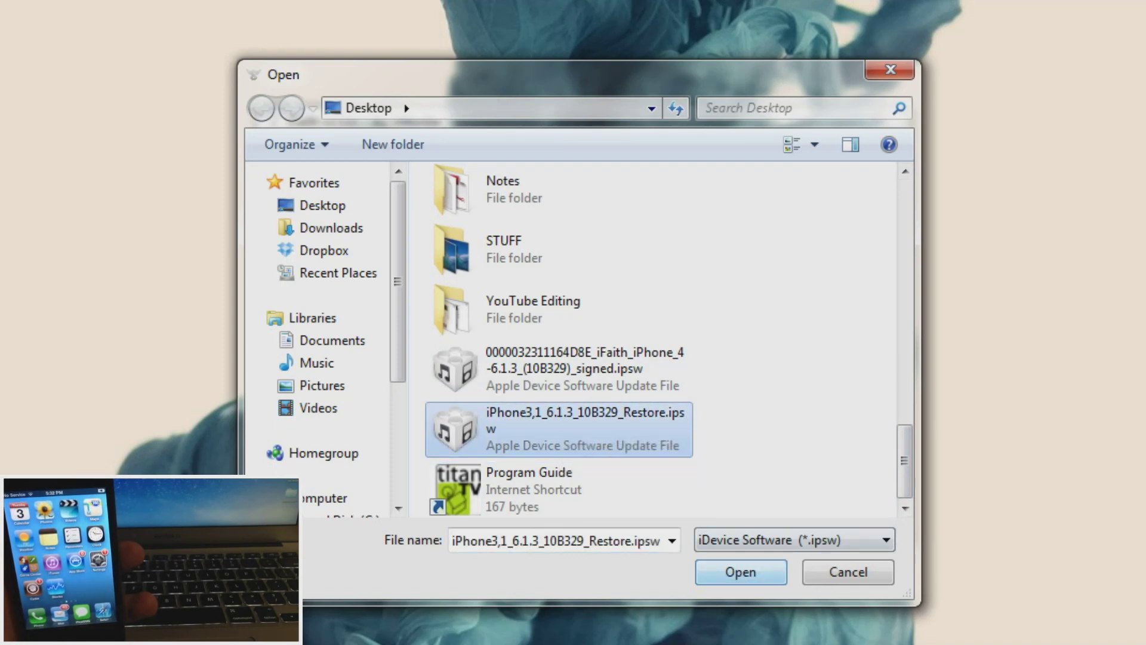
left_click(741, 572)
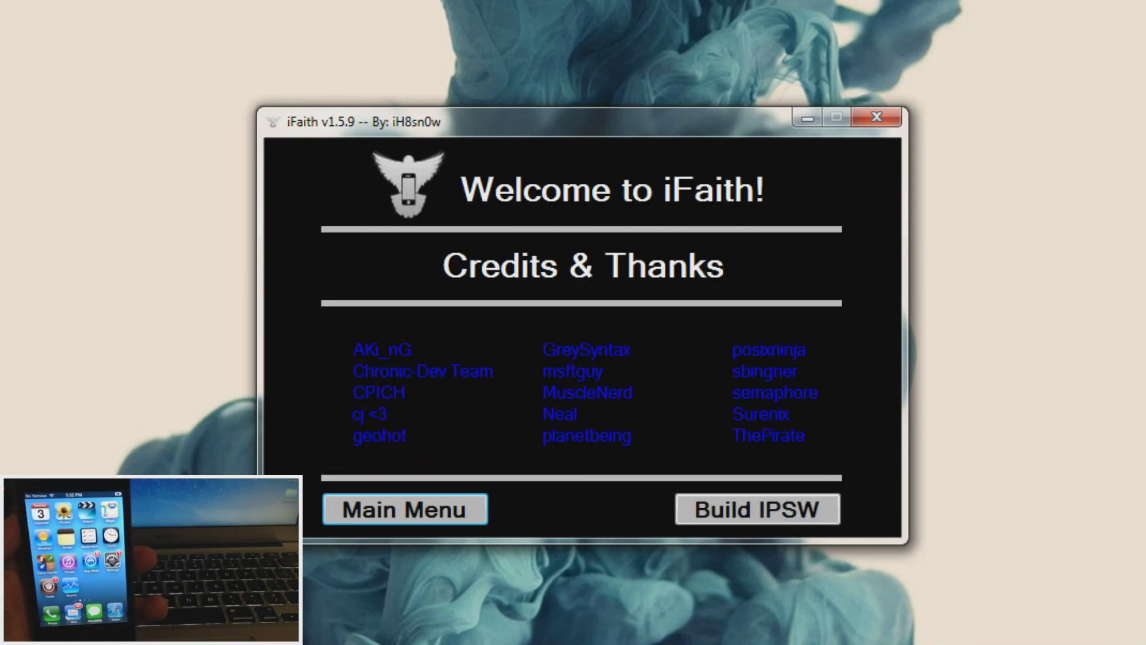
Step: Build the custom signed IPSW and start the guided DFU mode sequence for the powered-off iPhone
left_click(758, 510)
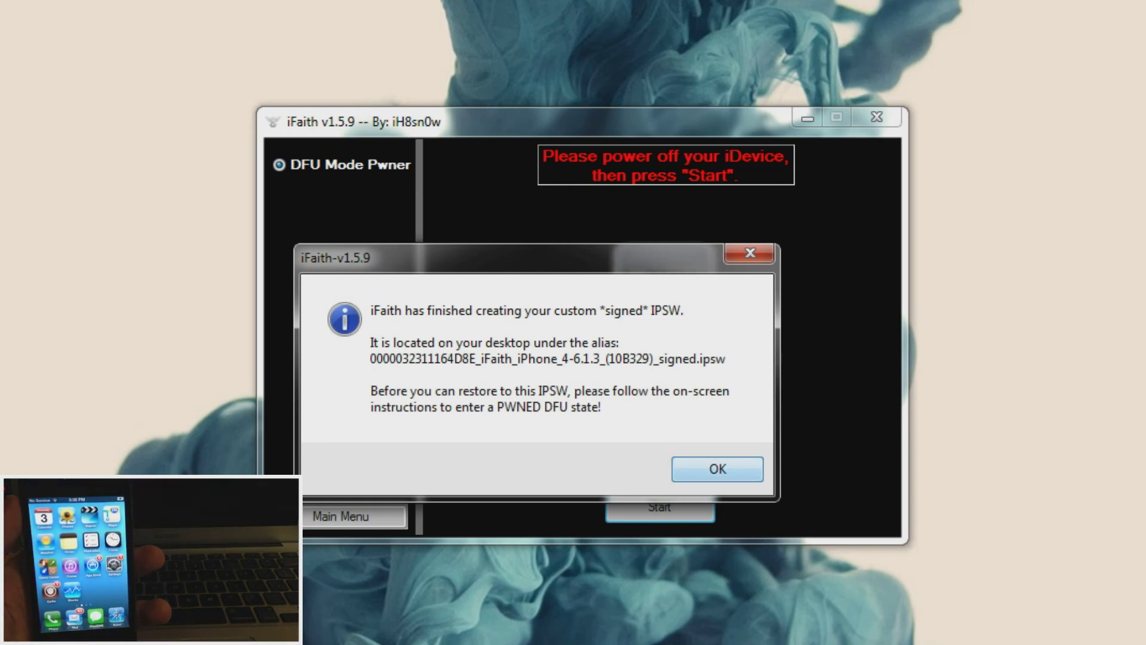
key("Return")
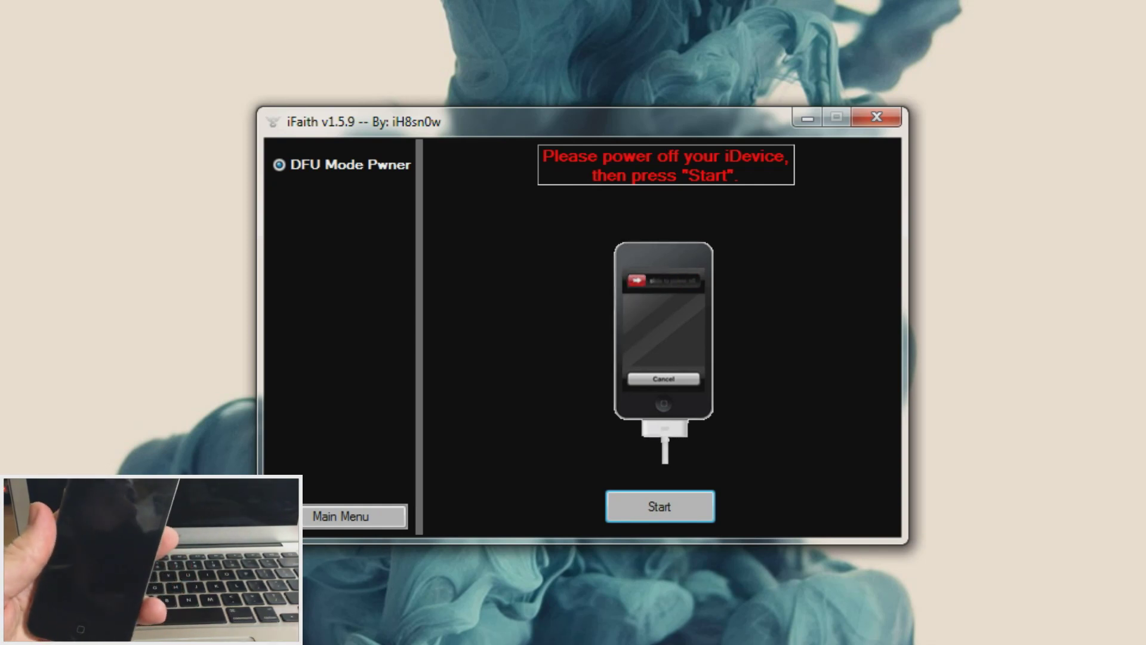
key("Return")
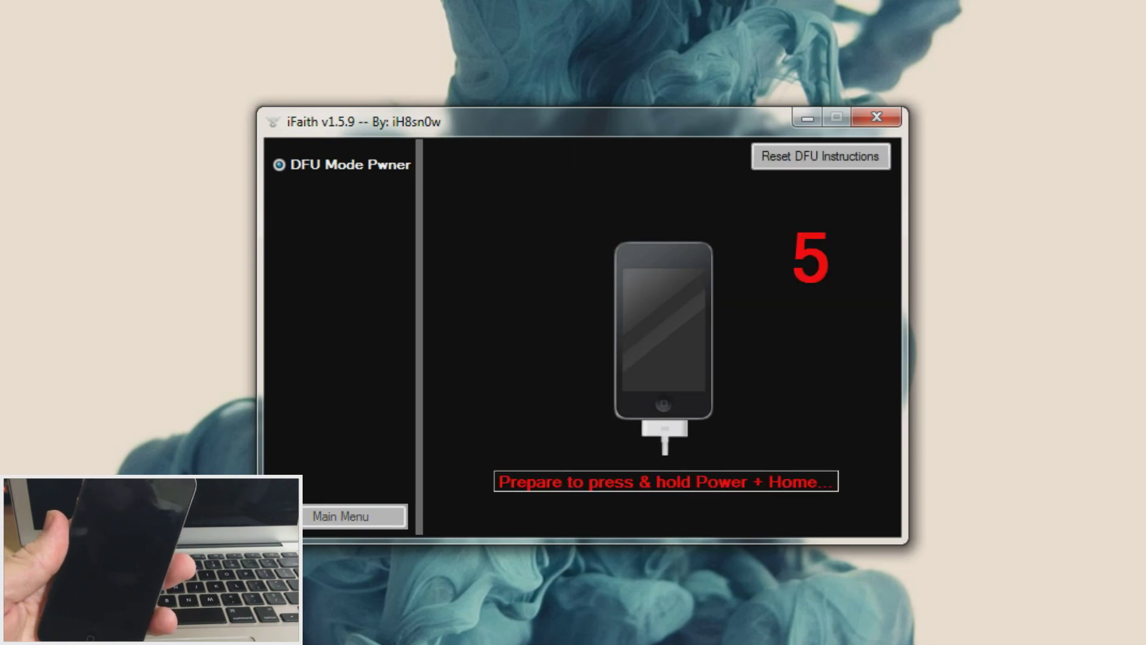
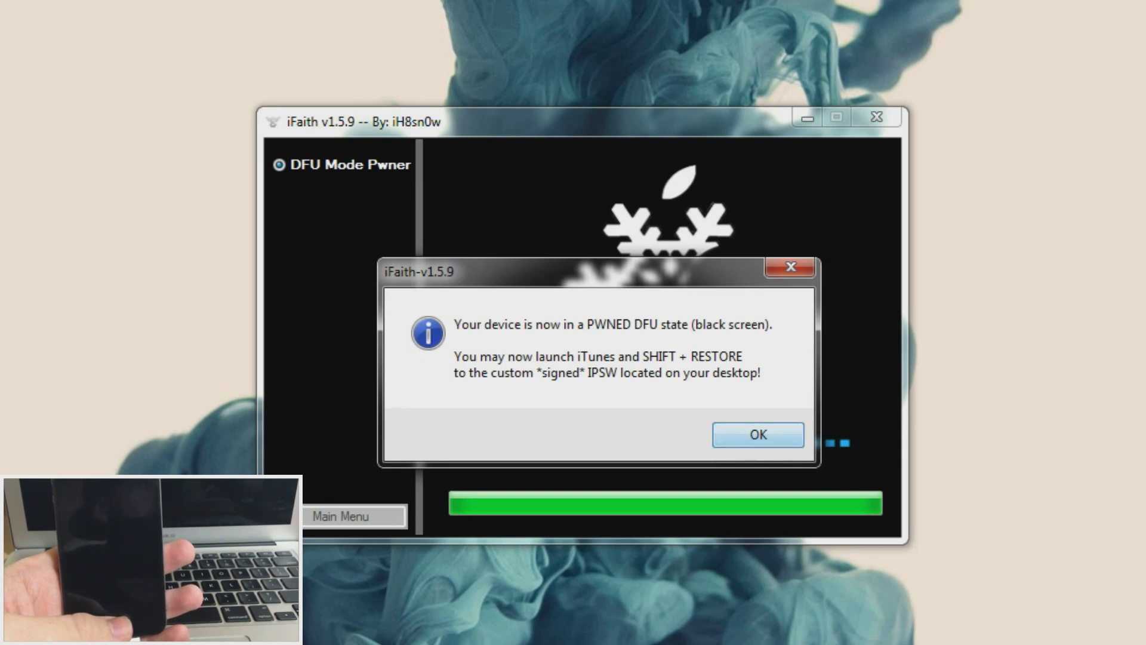
Step: Acknowledge the pwned DFU and recovery mode notices, switch to iTunes and start restoring the iPhone 4 from a custom firmware file
key("Return")
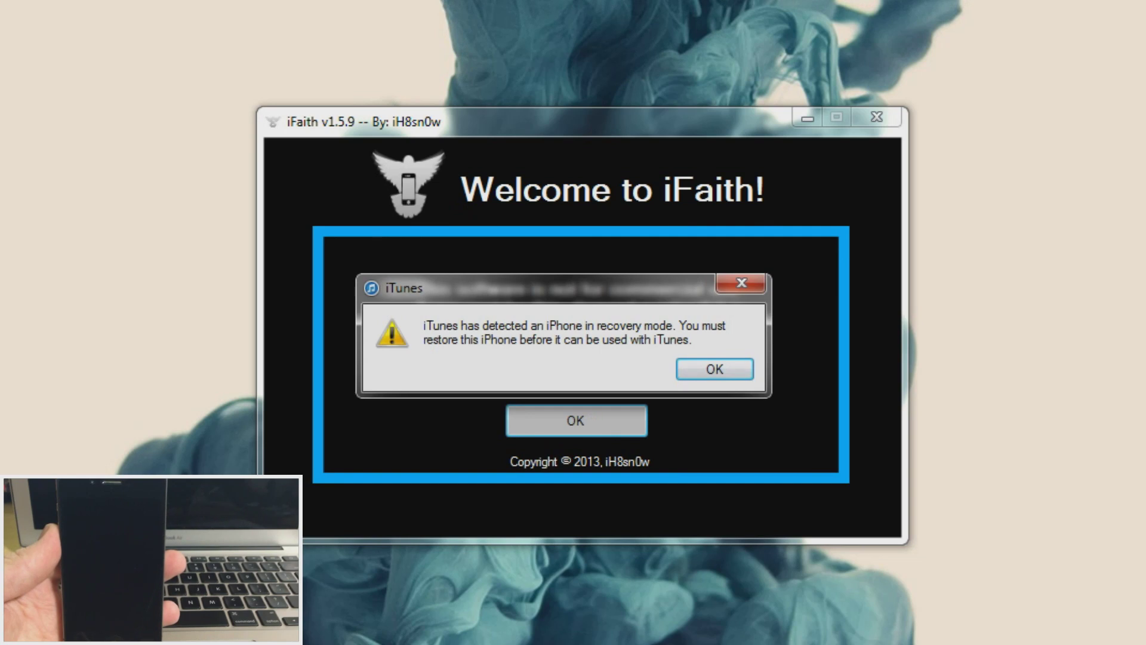
key("Return")
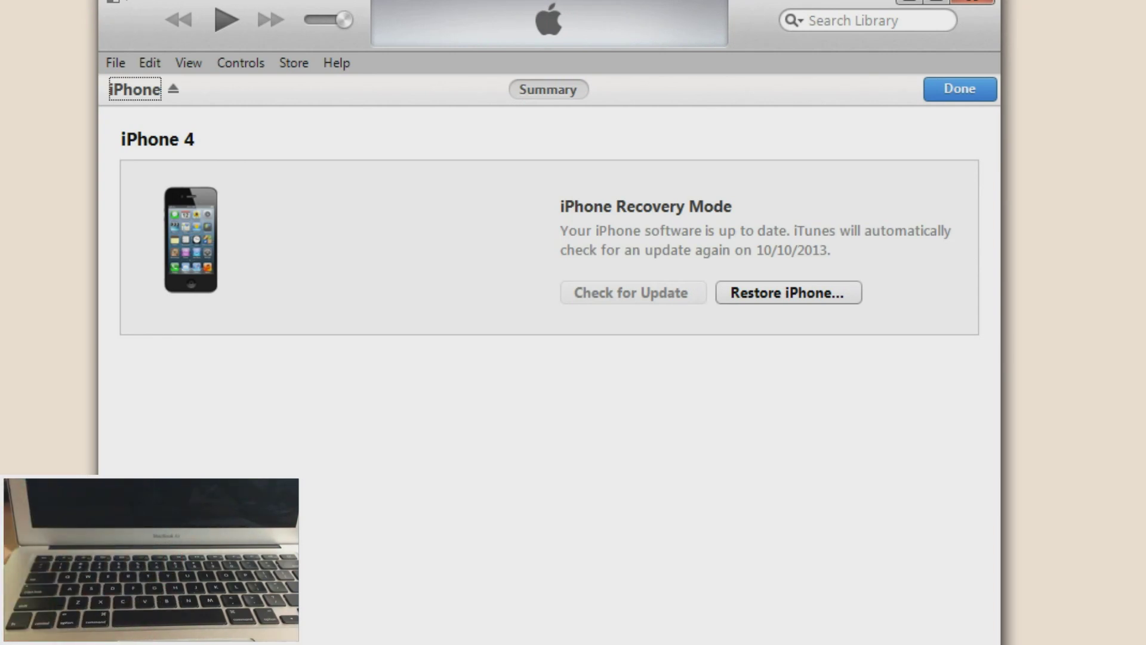
left_click(788, 293)
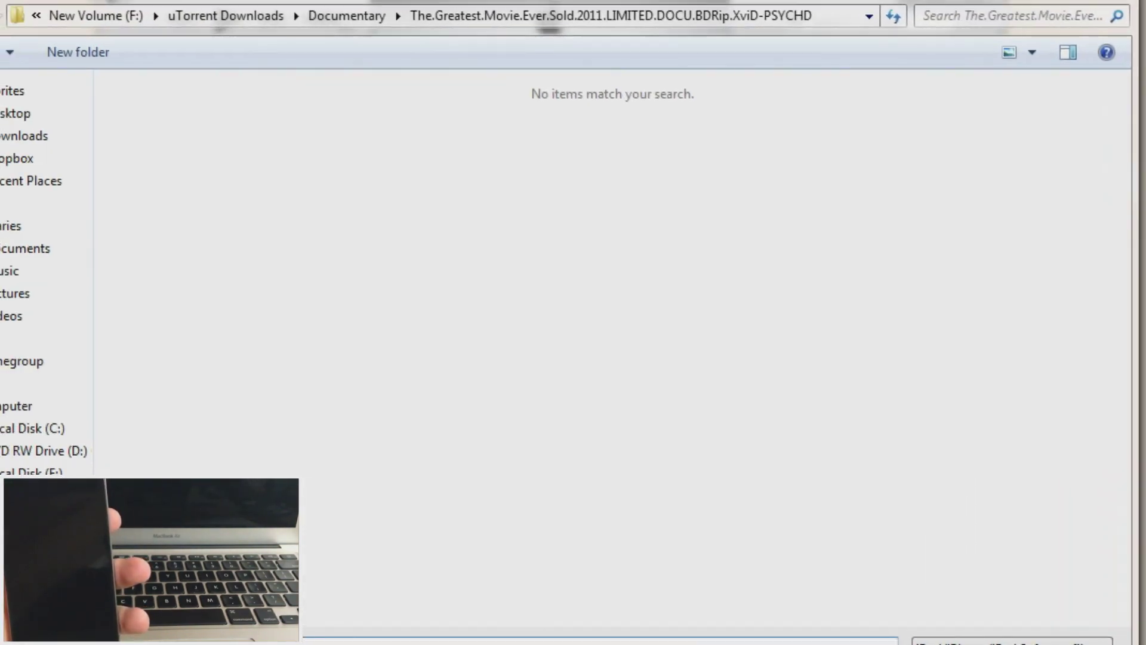
Step: Fit the file dialog on screen and load the iFaith signed iPhone 4 6.1.3 (10B329) IPSW from the desktop for the restore
left_click_drag(1139, 0, 748, 140)
left_click_drag(358, 155, 606, 86)
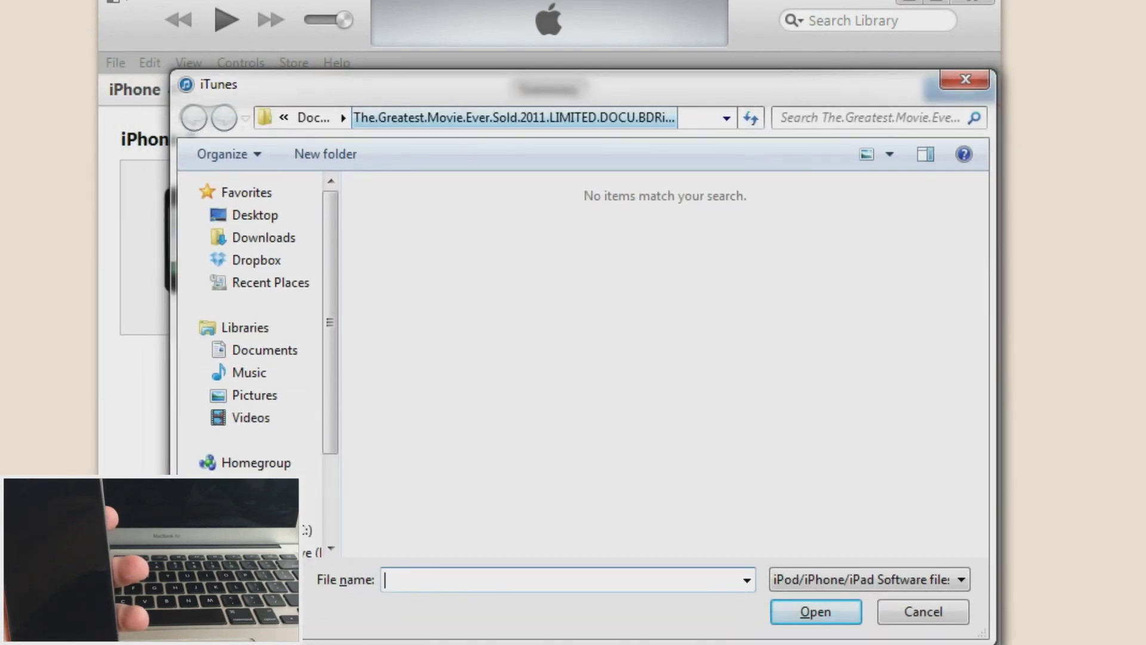
left_click(255, 215)
left_click(720, 263)
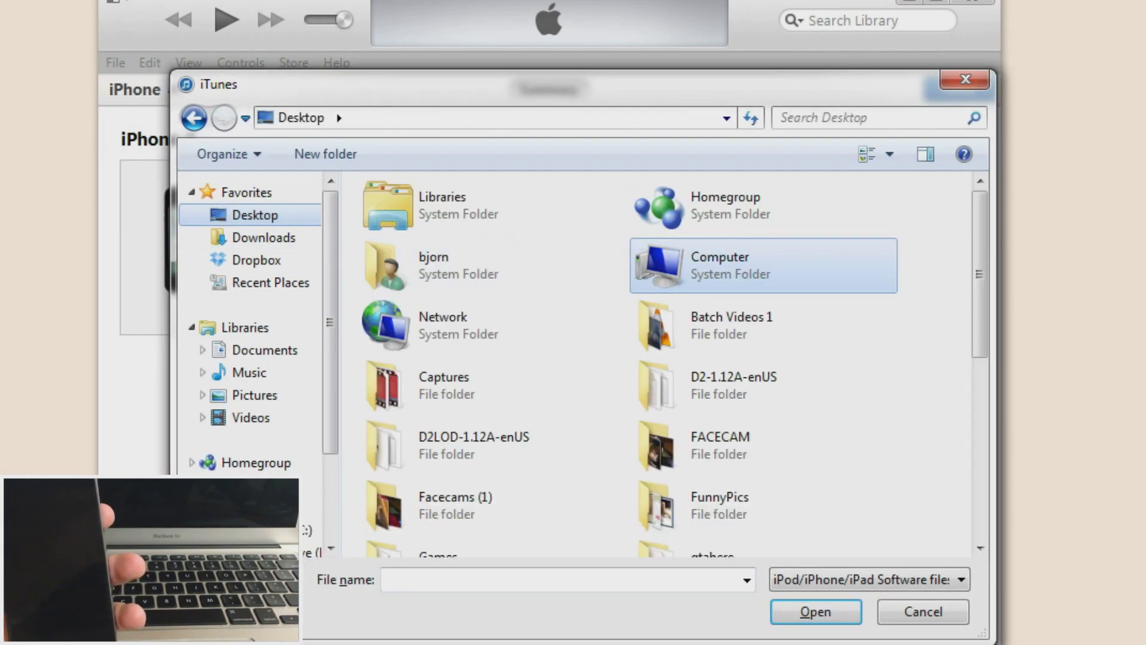
scroll(740, 257, "down", 7)
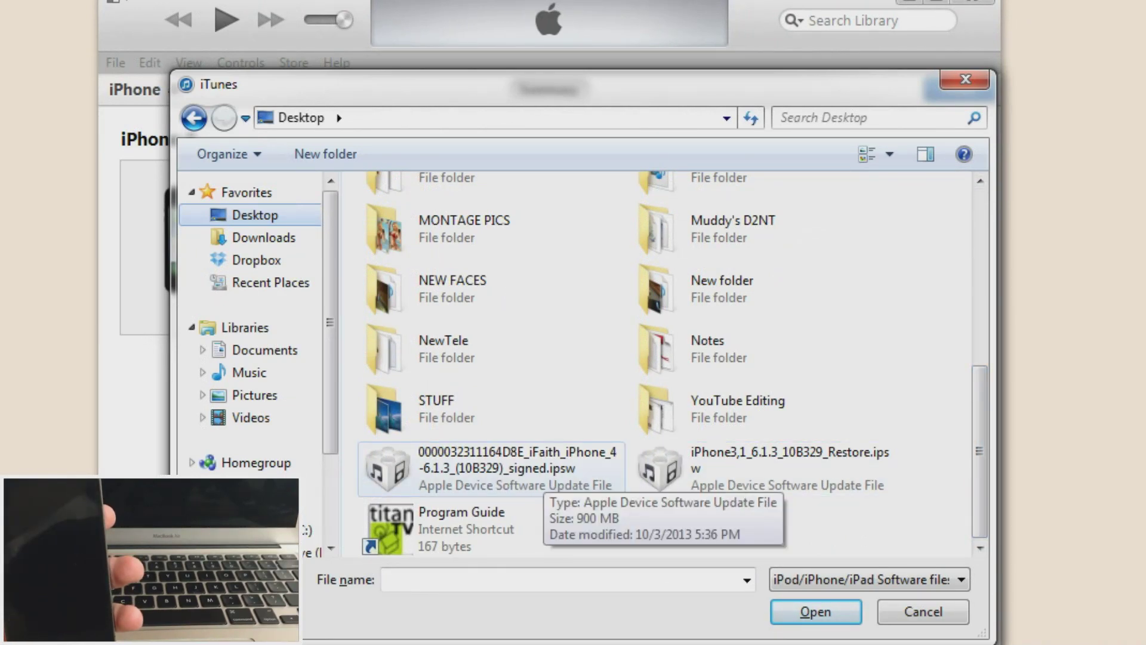
left_click(544, 475)
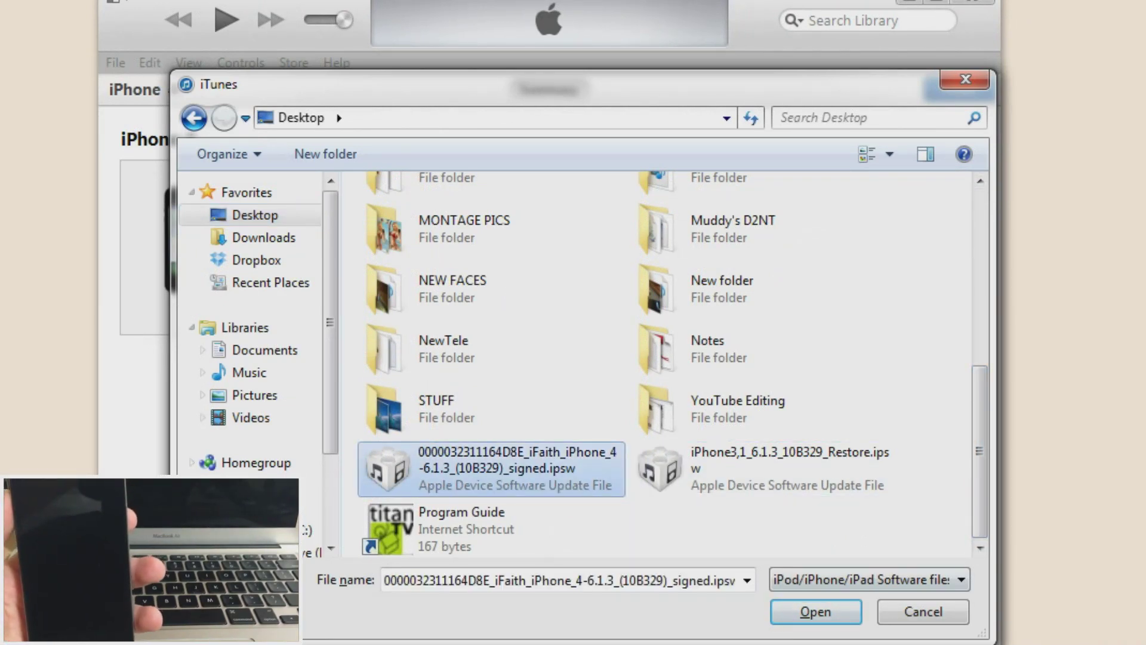
left_click(815, 611)
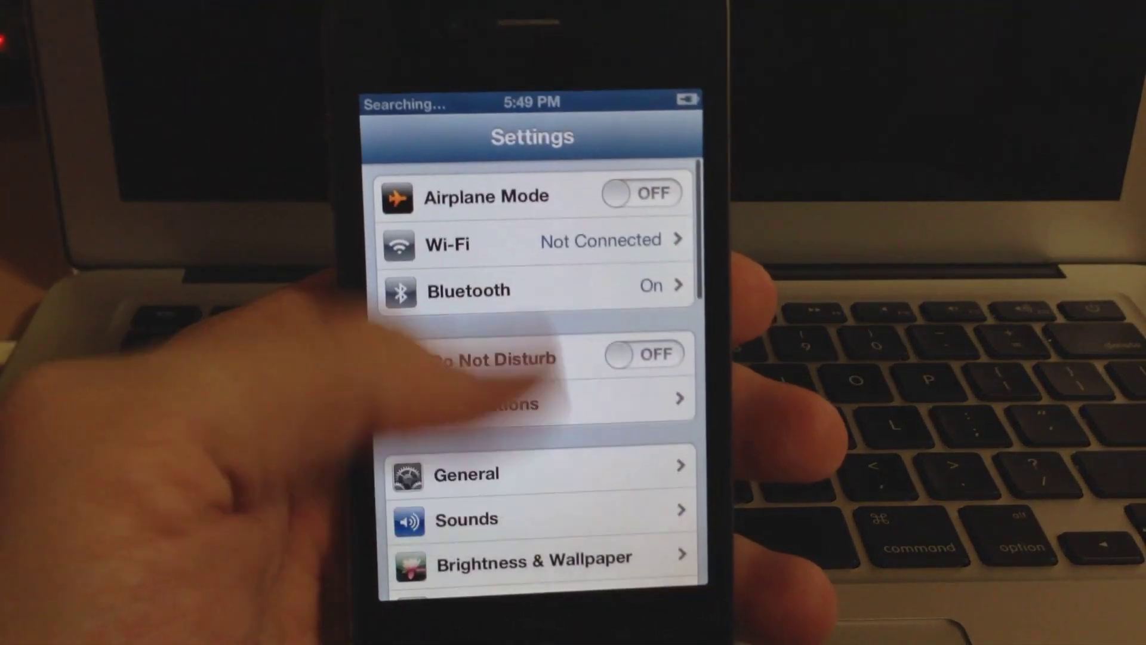
Step: Check the installed iOS version in the iPhone's general device information and return to the home screen
scroll(534, 382, "down", 3)
left_click(461, 308)
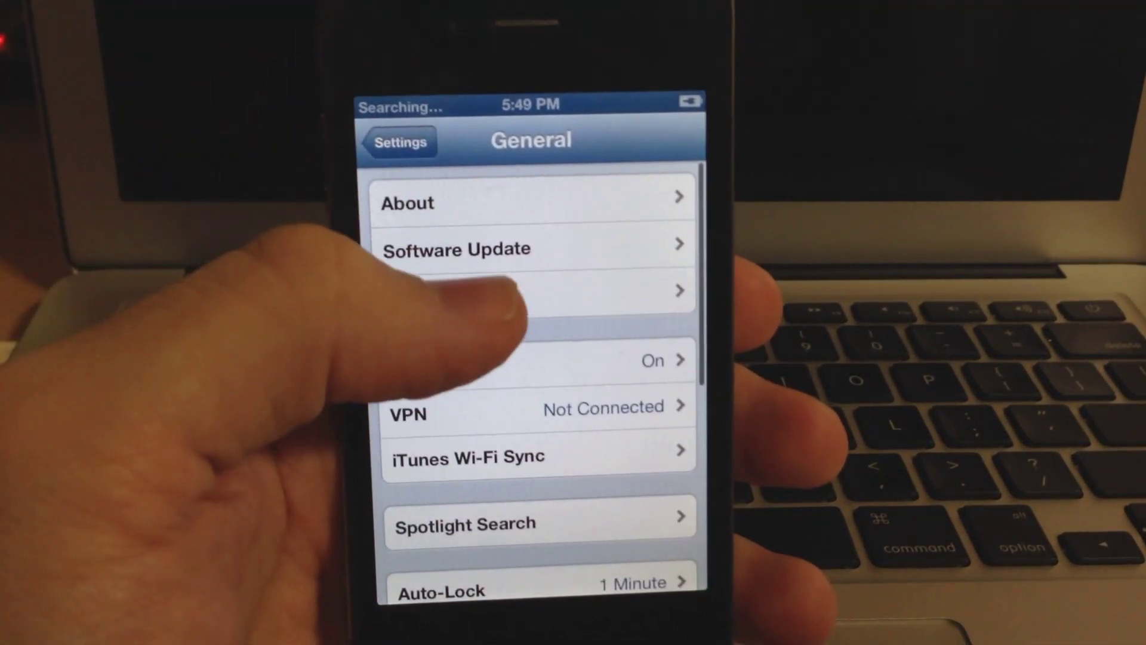
left_click(418, 204)
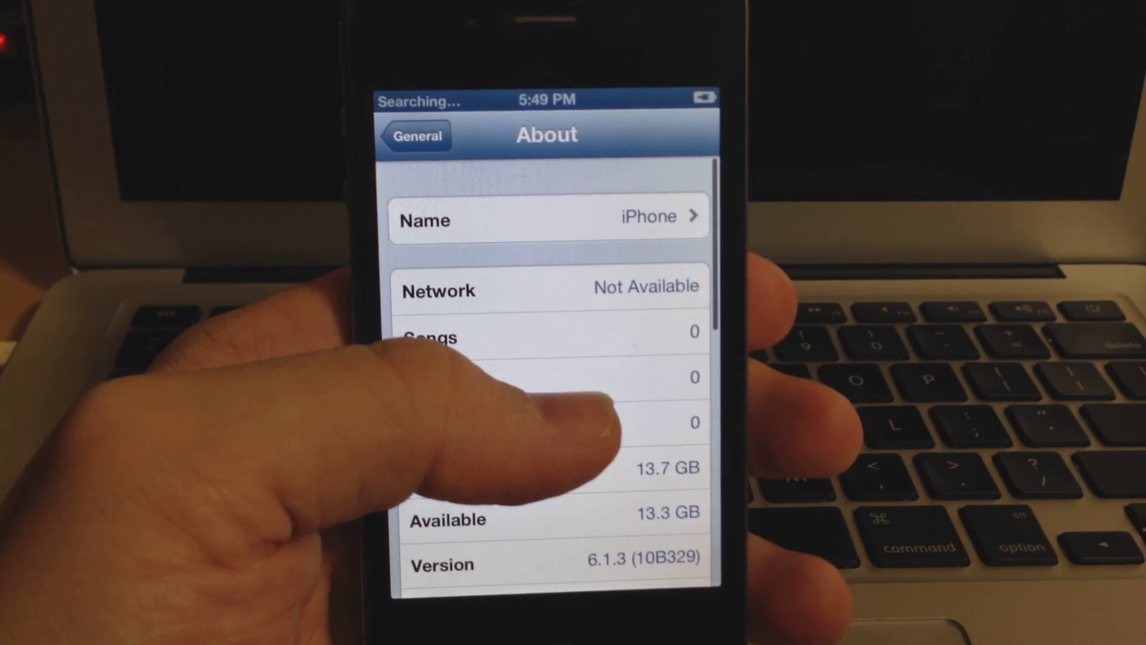
left_click(416, 137)
left_click(416, 145)
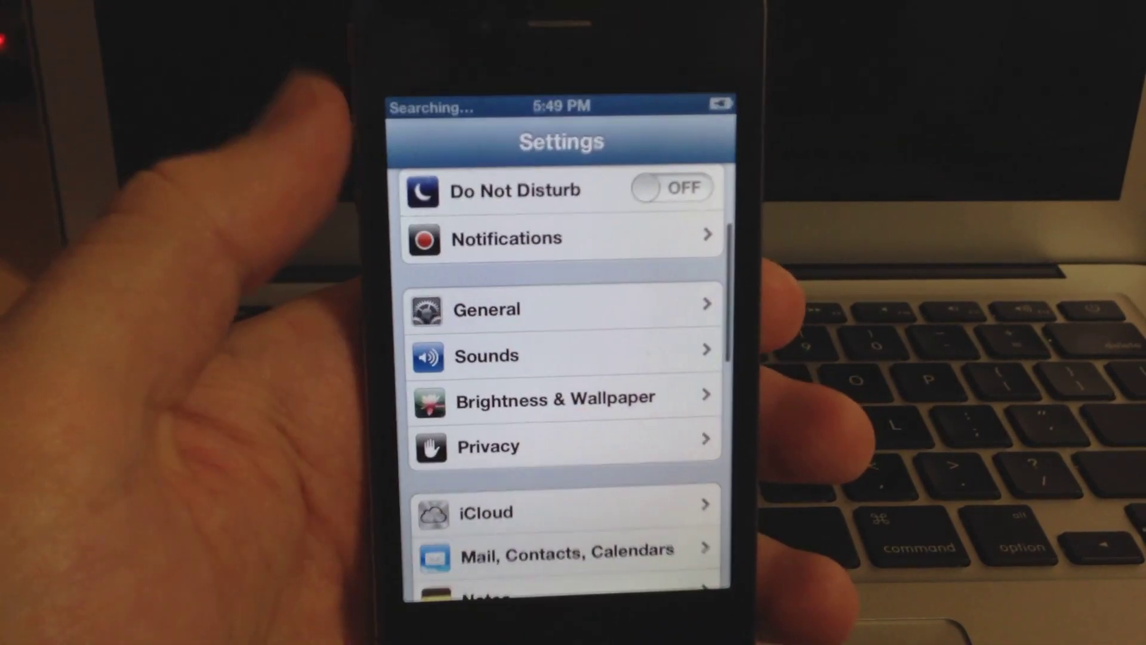
key("Home")
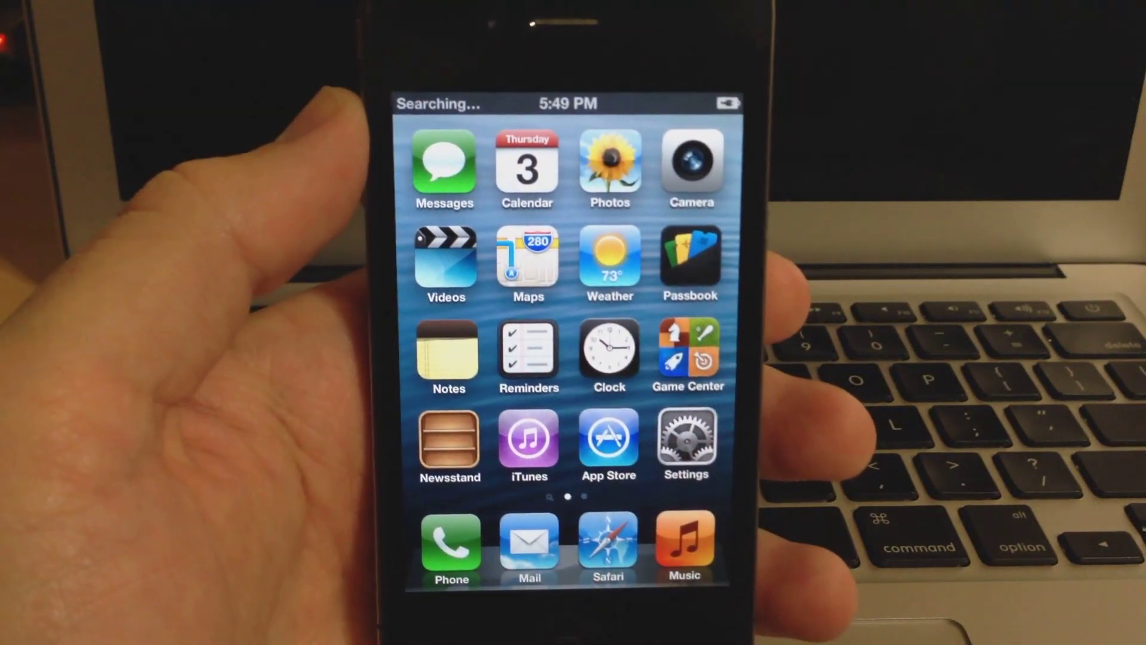